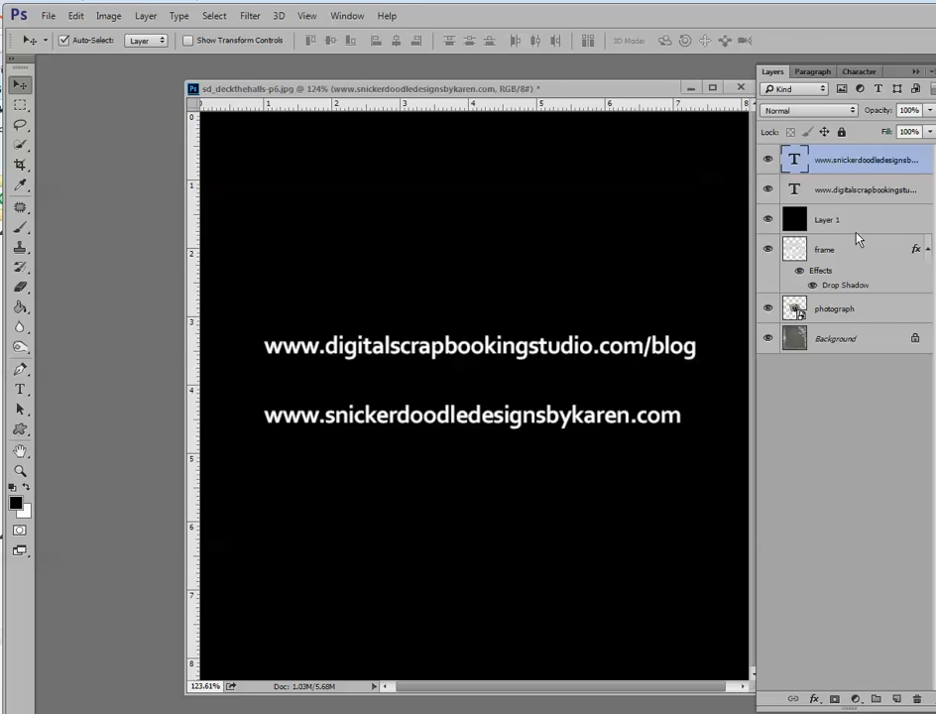
# Step: Hide the two website text layers and the black Layer 1 that cover the framed photo layout
pyautogui.click(768, 188)
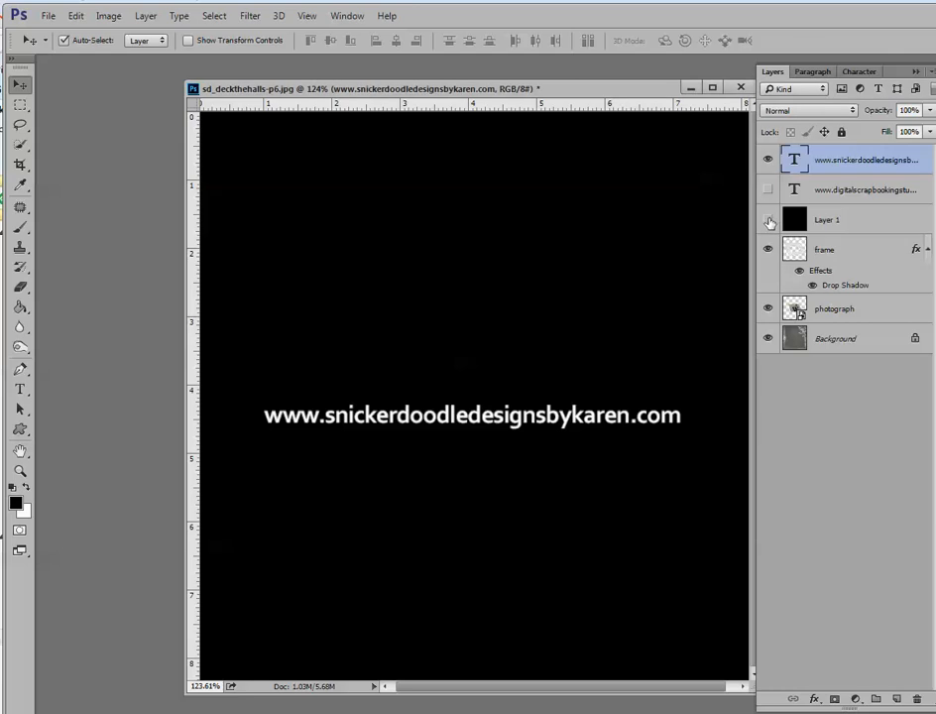
pyautogui.click(768, 219)
pyautogui.click(769, 159)
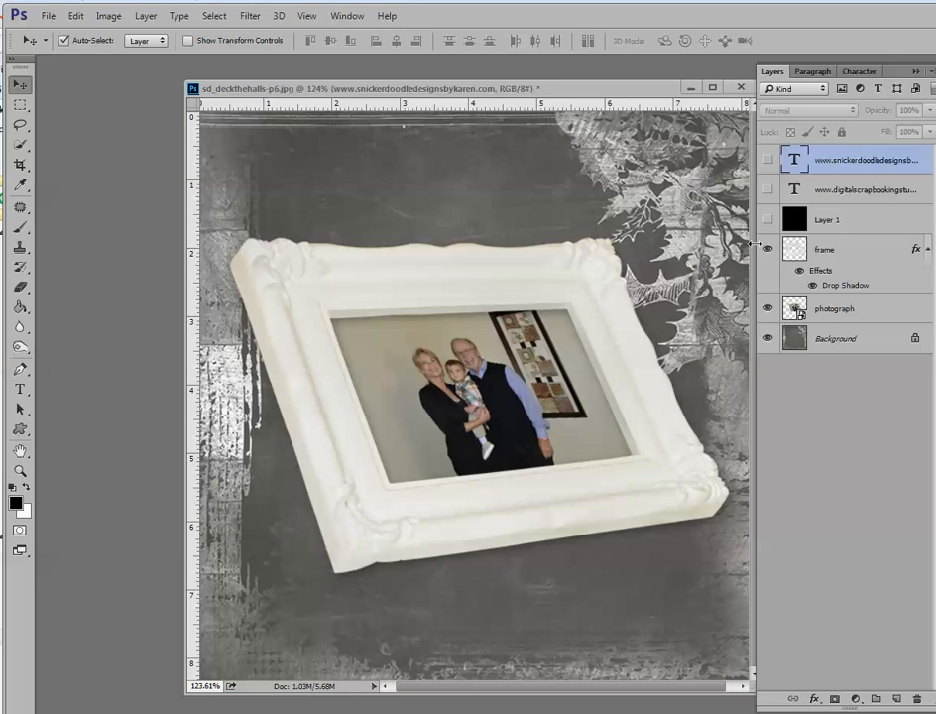
# Step: Select the photograph layer and temporarily hide the frame layer to examine the skewed photo beneath it
pyautogui.click(769, 250)
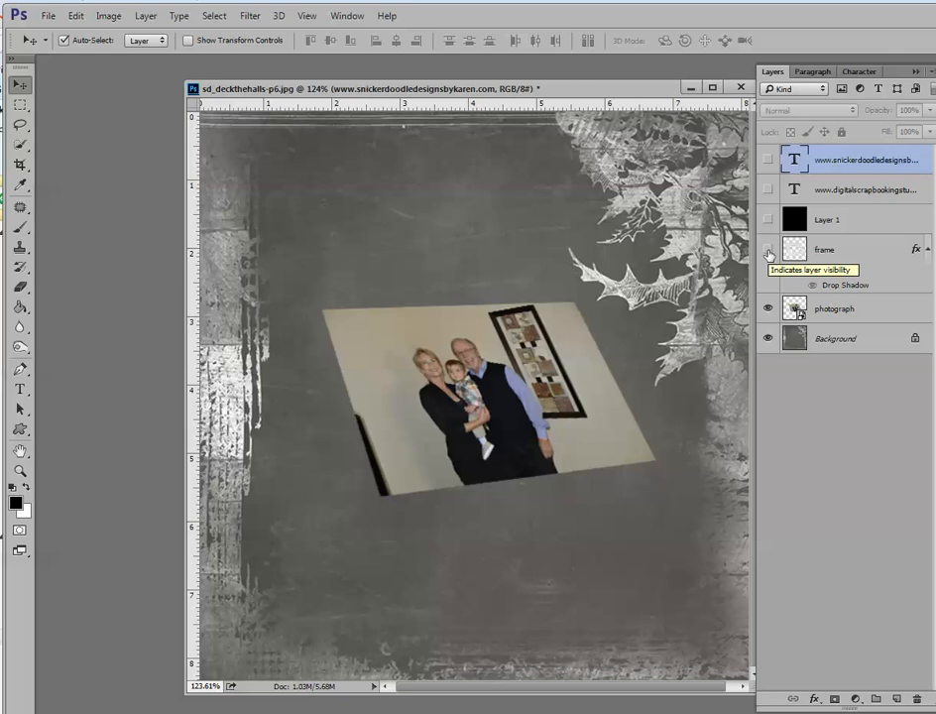
pyautogui.click(769, 250)
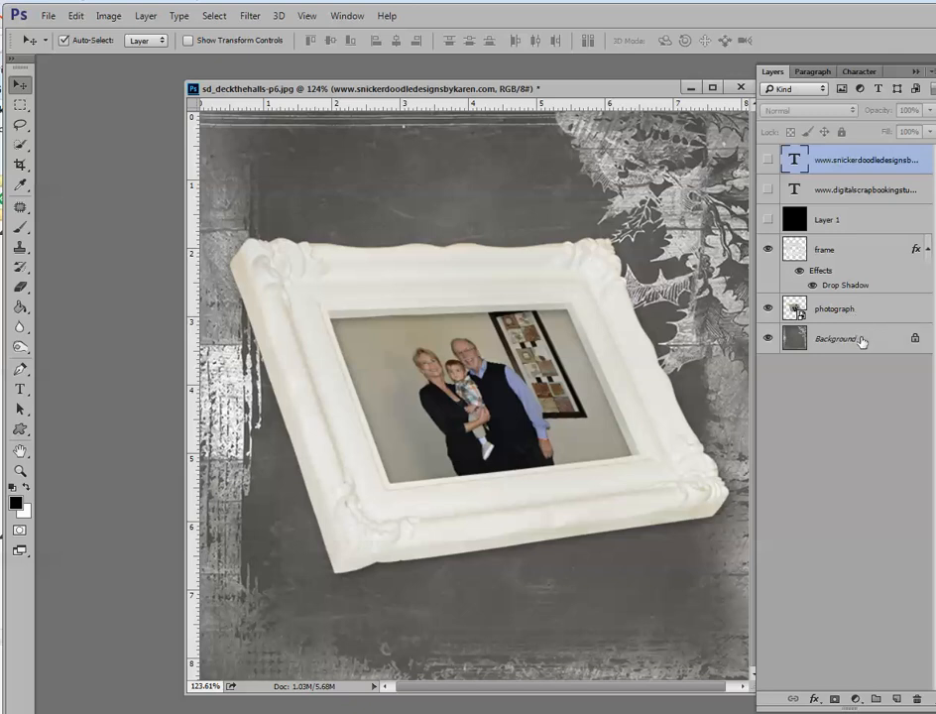
pyautogui.click(48, 17)
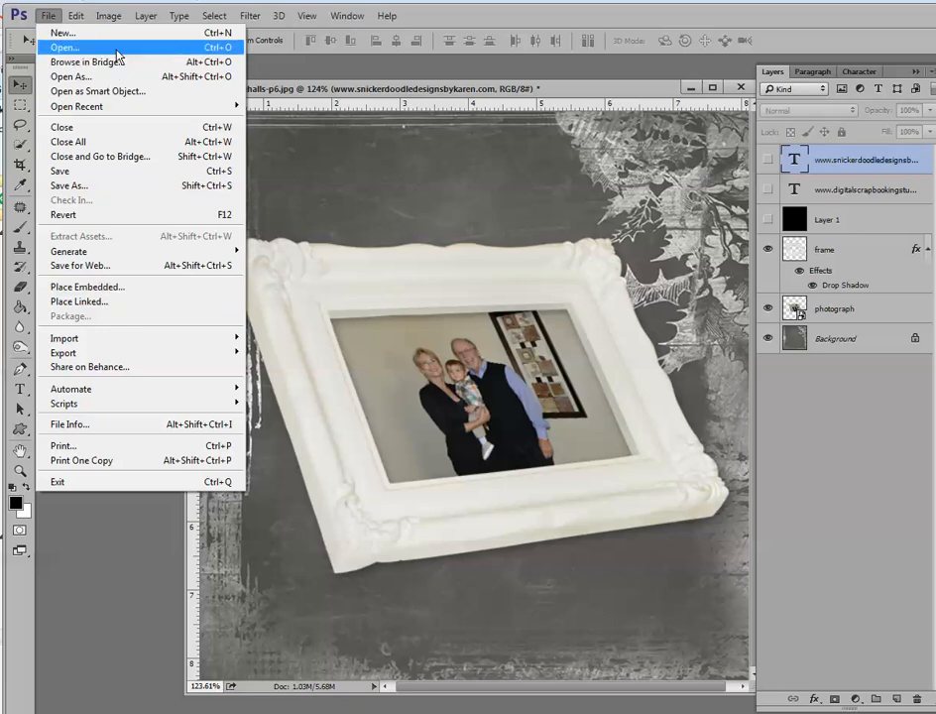
pyautogui.click(617, 87)
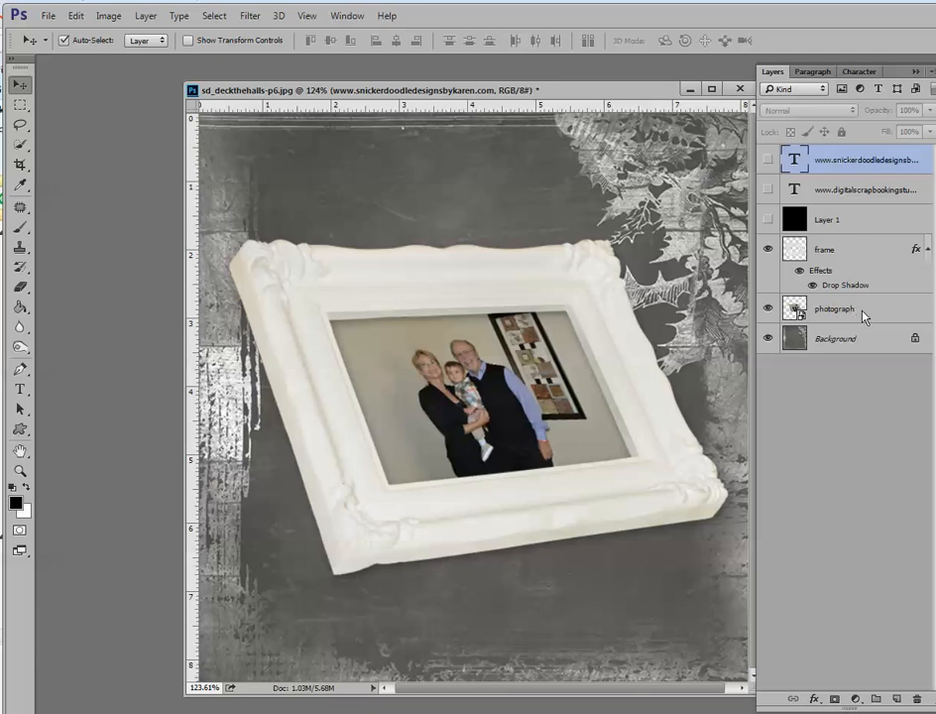
pyautogui.rightClick(864, 314)
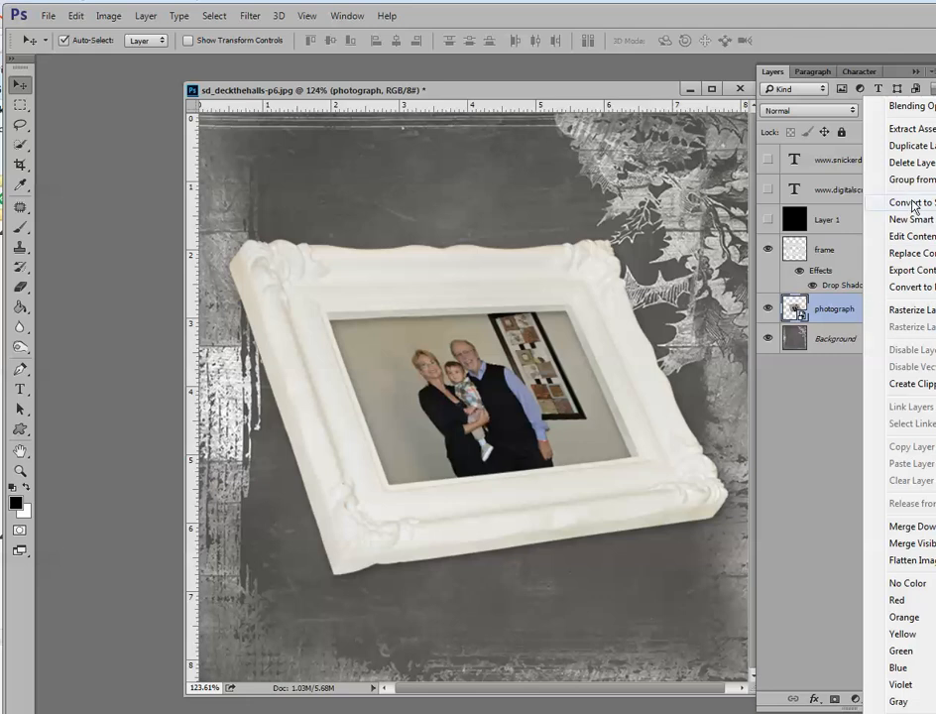
pyautogui.click(840, 317)
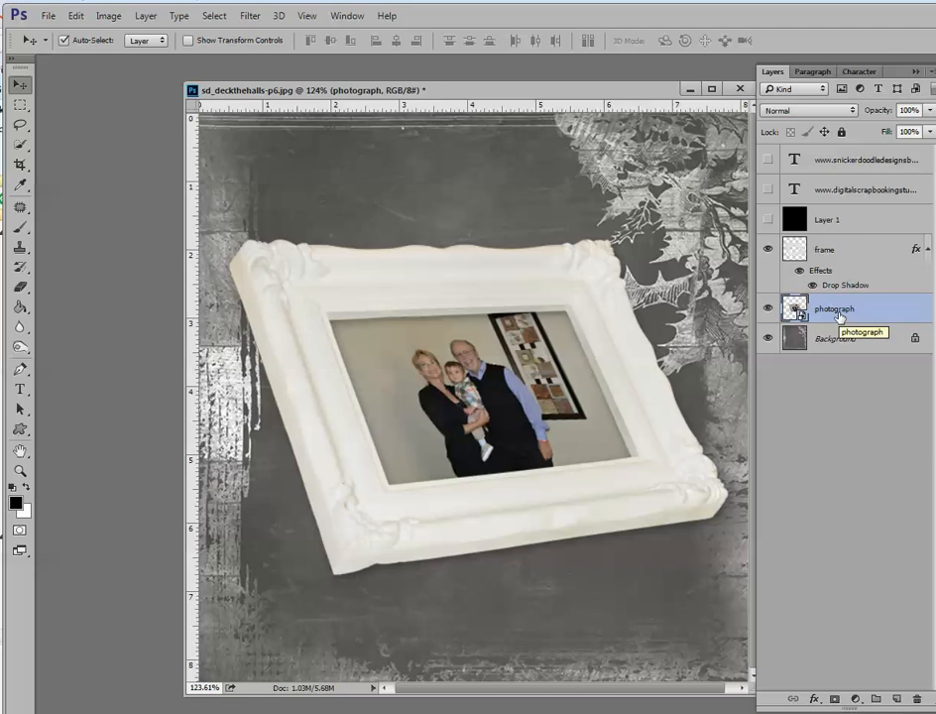
pyautogui.click(769, 250)
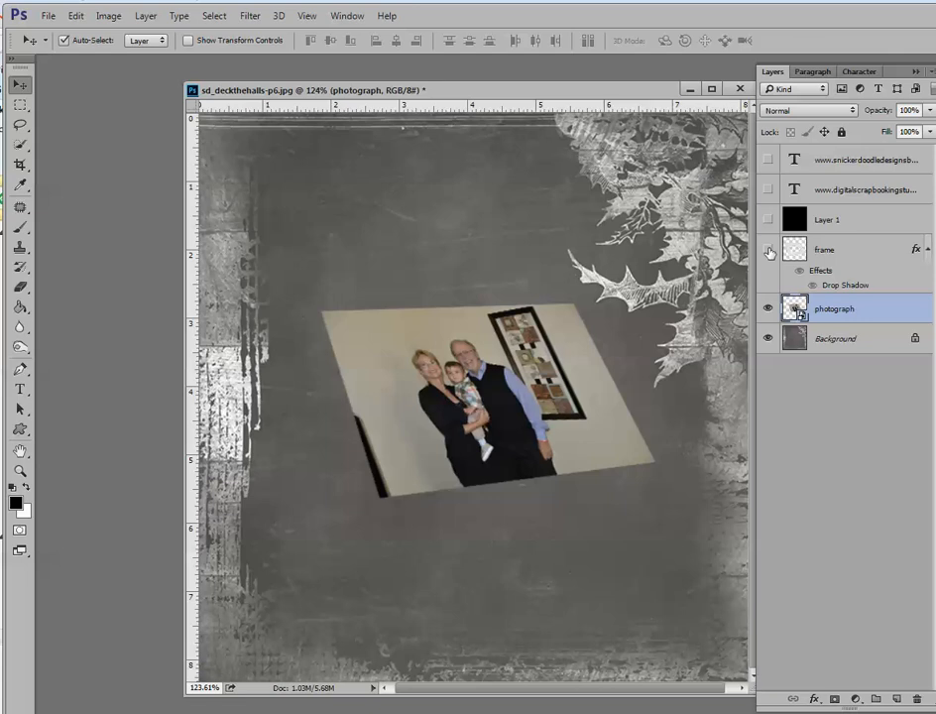
pyautogui.click(768, 250)
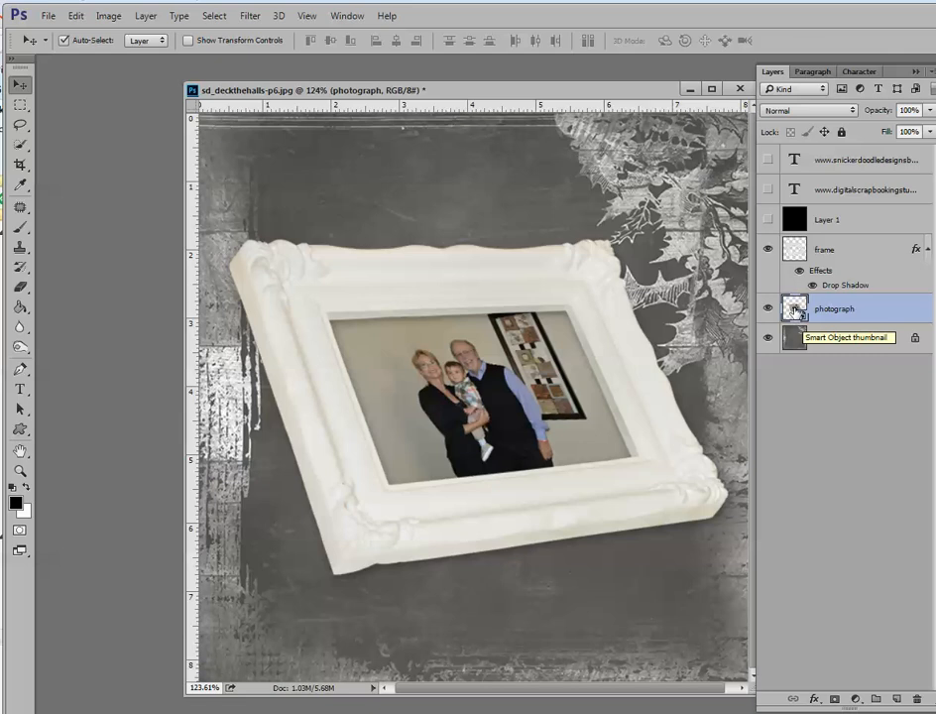
# Step: Open the photograph smart object's contents and place the _Riley image above Layer 2 as a linked file
pyautogui.doubleClick(795, 309)
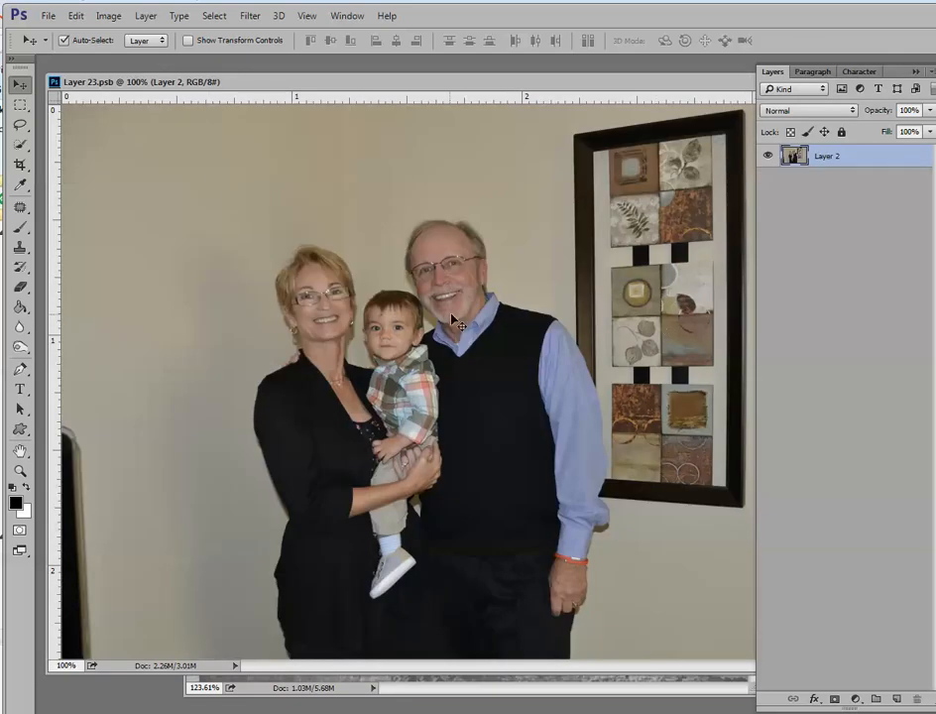
pyautogui.click(50, 17)
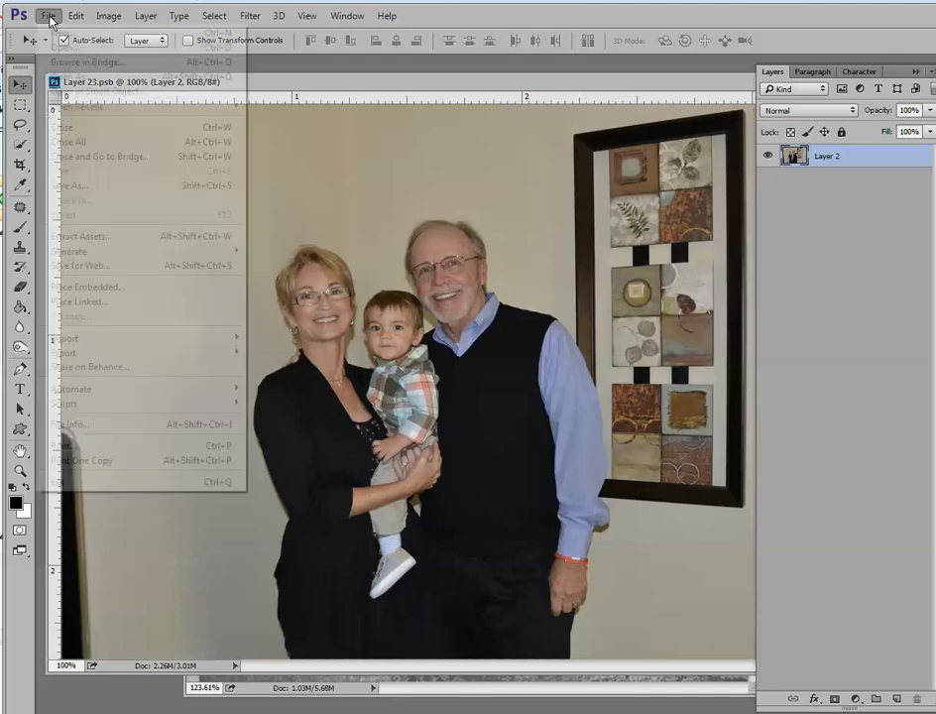
pyautogui.click(82, 302)
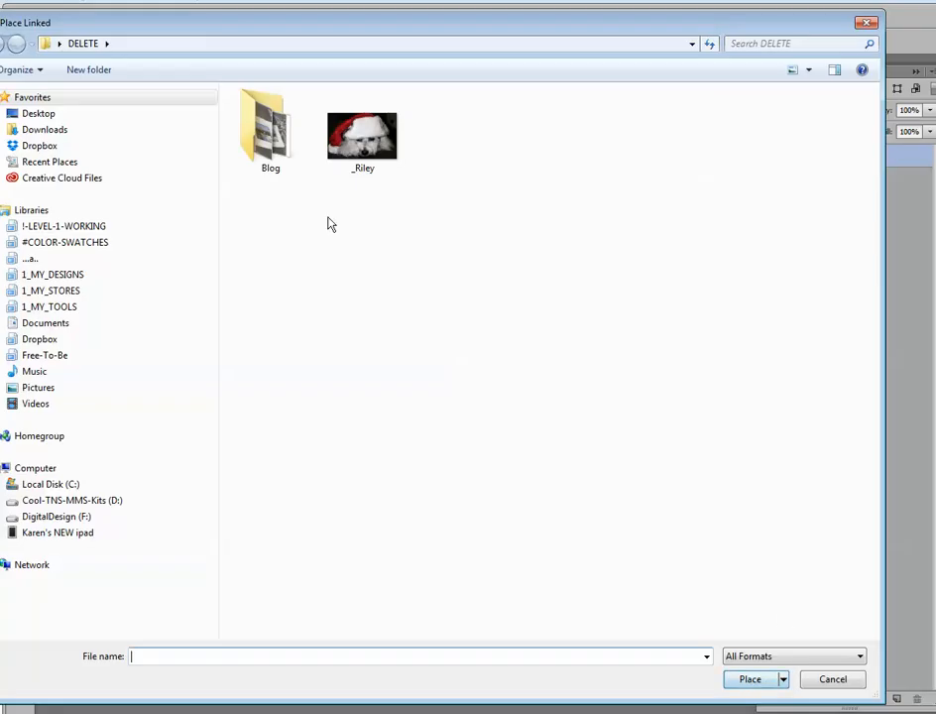
pyautogui.click(362, 136)
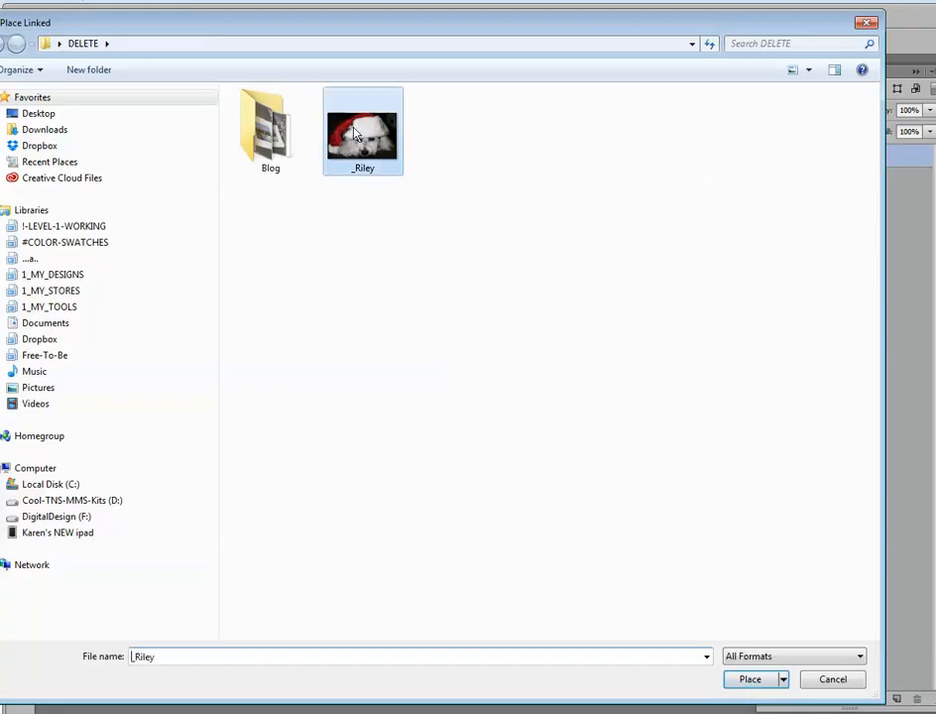
pyautogui.click(751, 680)
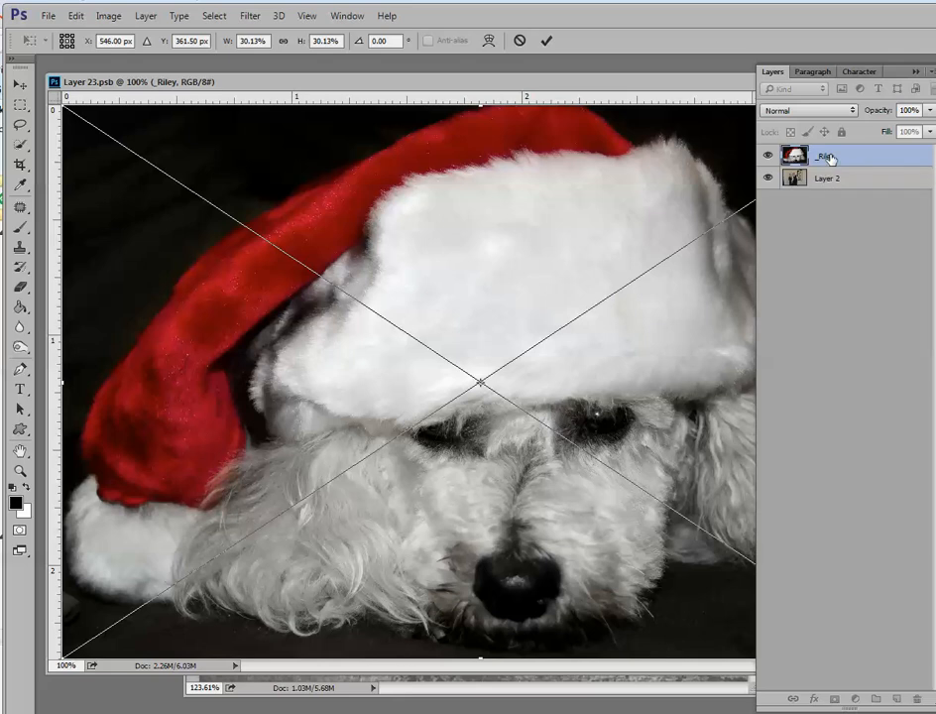
pyautogui.click(547, 41)
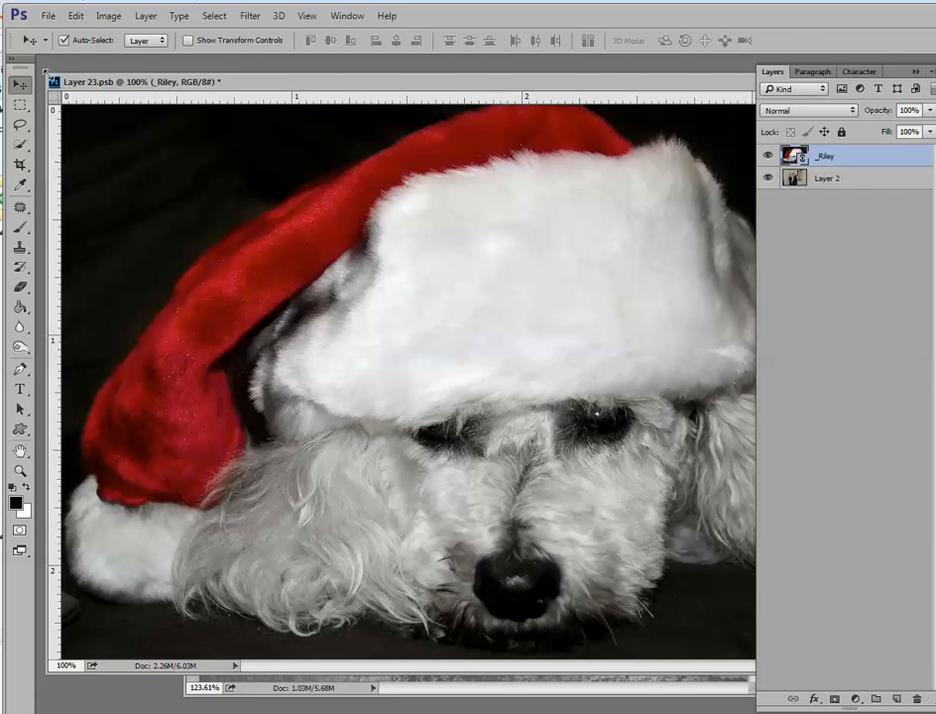
# Step: Shrink and reposition the smart object's document window so the framed photo in the layout document shows beside it
pyautogui.moveTo(45, 72); pyautogui.dragTo(538, 386)
pyautogui.hotkey('ctrl', '-')
pyautogui.moveTo(433, 93); pyautogui.dragTo(346, 85)
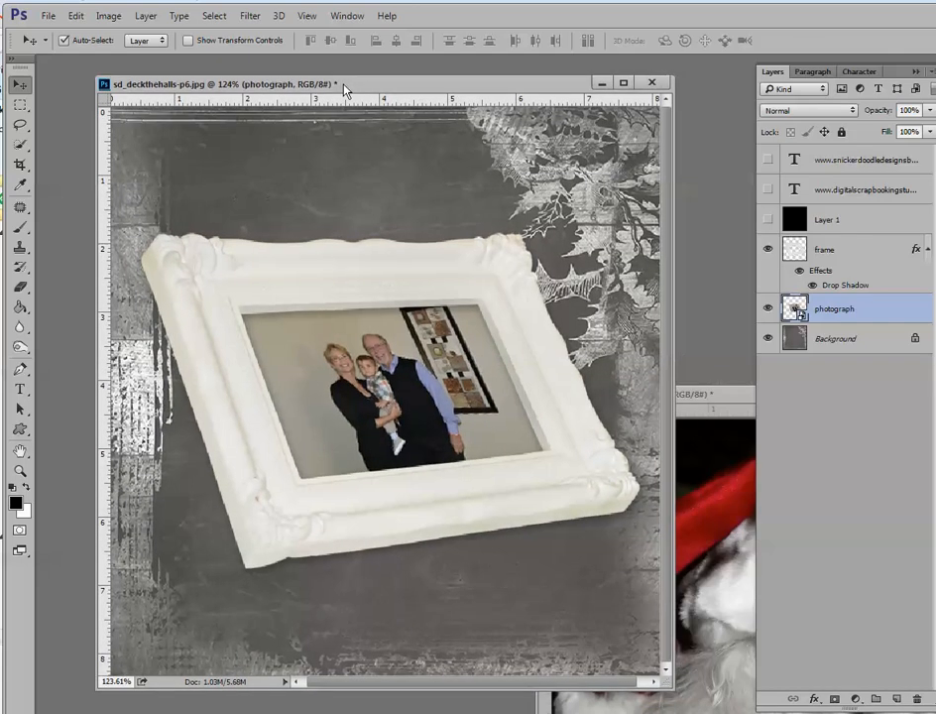
pyautogui.moveTo(829, 507); pyautogui.dragTo(552, 248)
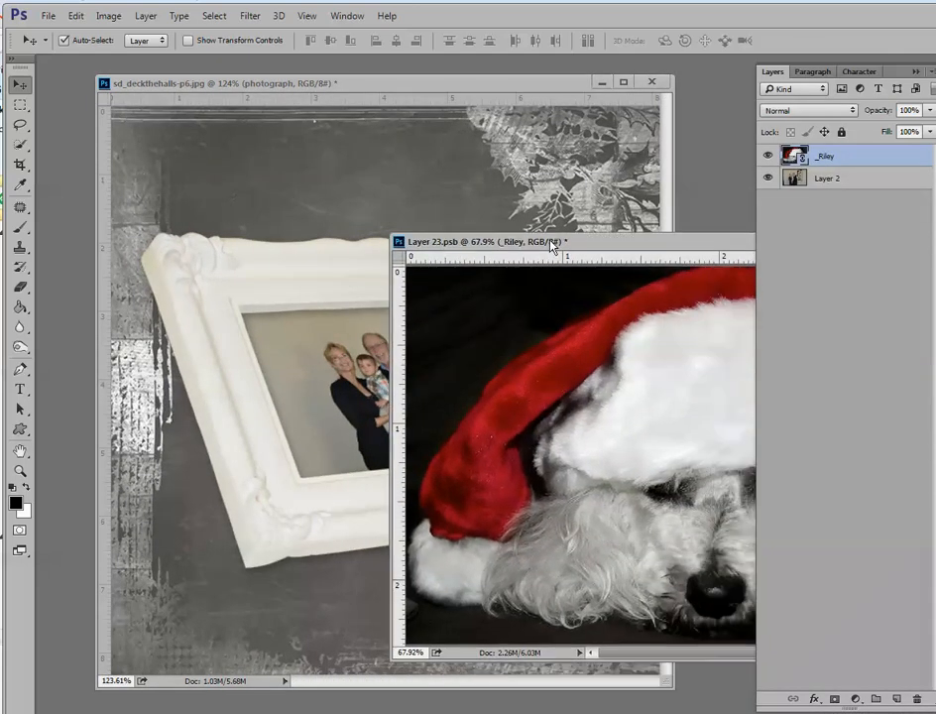
pyautogui.moveTo(395, 244); pyautogui.dragTo(525, 352)
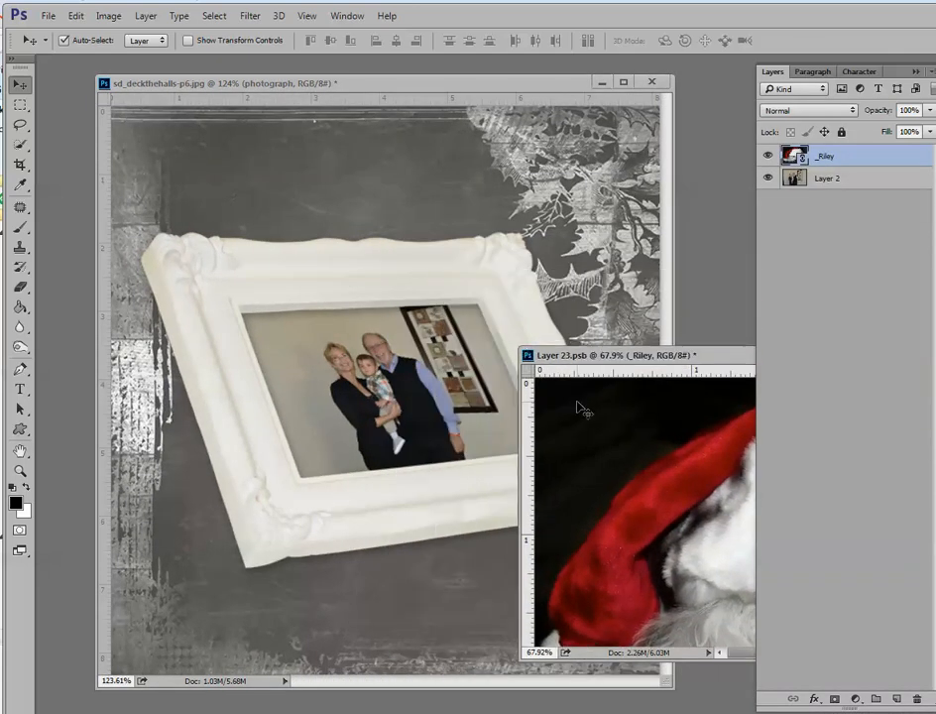
pyautogui.scroll(-1, 606, 411)
pyautogui.moveTo(606, 358); pyautogui.dragTo(564, 209)
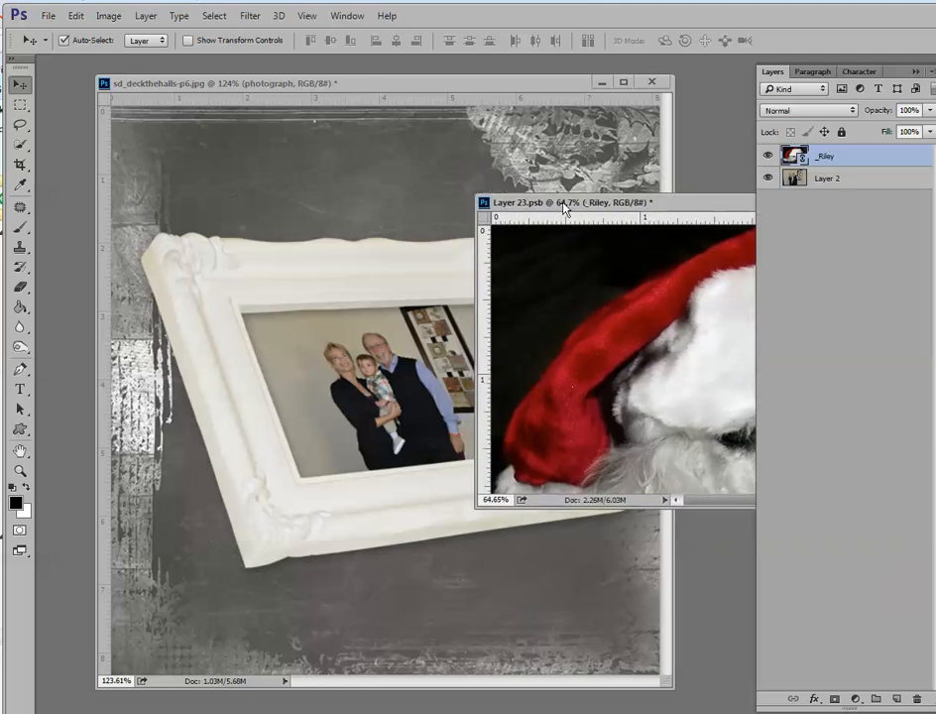
pyautogui.moveTo(690, 211); pyautogui.dragTo(695, 209)
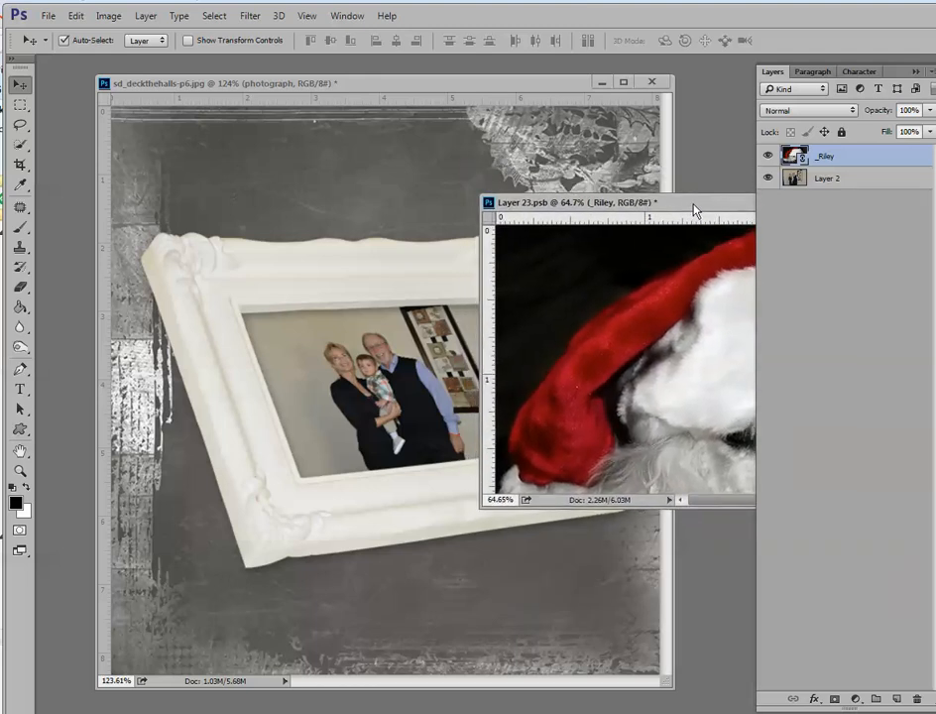
# Step: Save the smart object's edited contents and bring the sd_deckthehalls-p6.jpg layout to the front
pyautogui.click(45, 15)
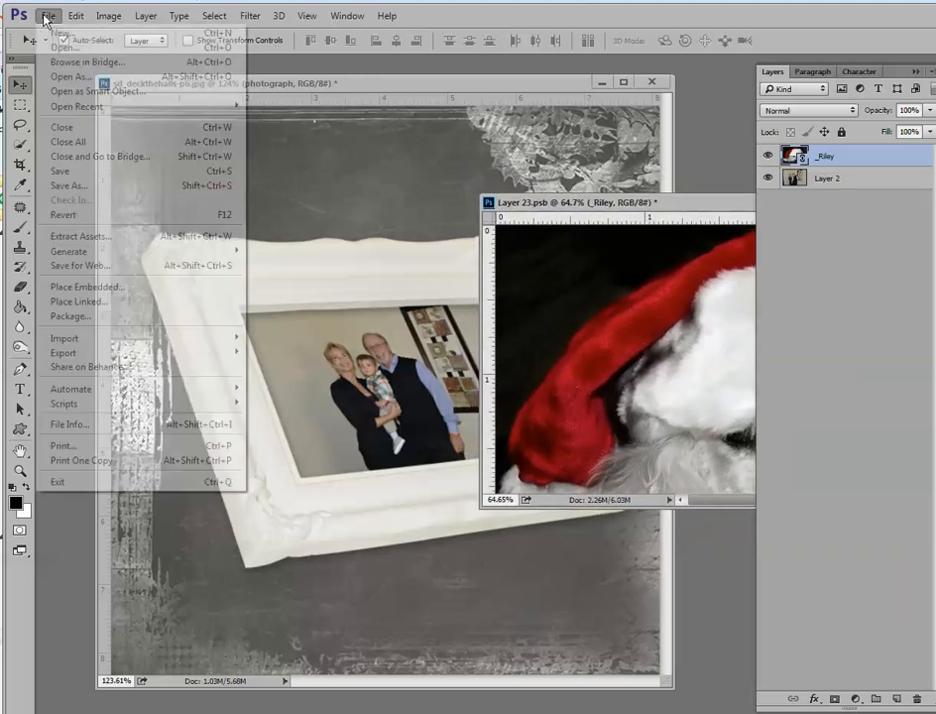
pyautogui.click(68, 172)
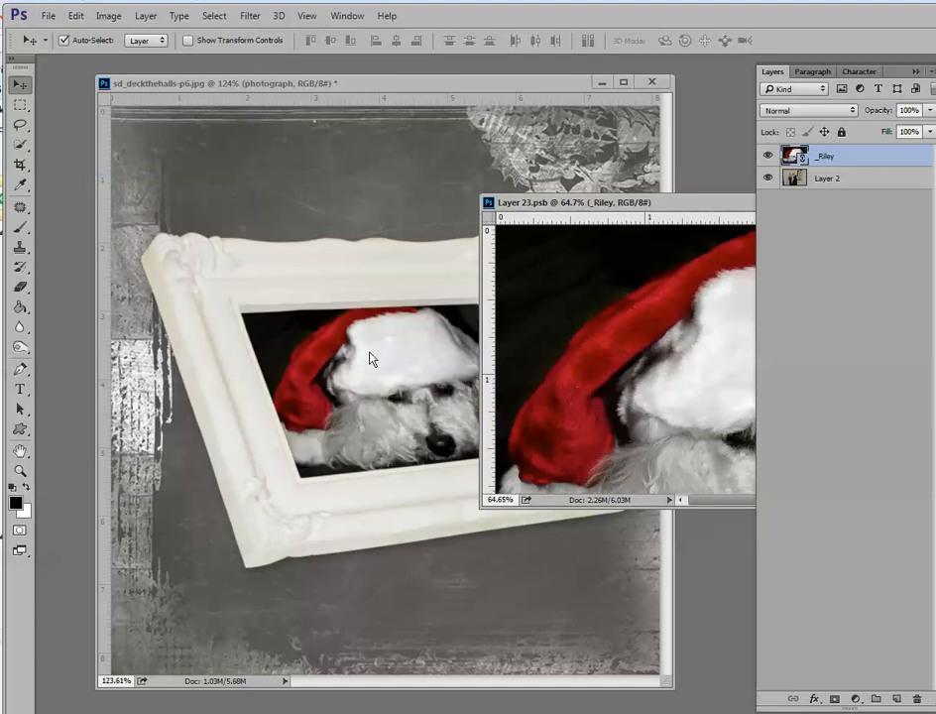
pyautogui.moveTo(535, 205); pyautogui.dragTo(624, 383)
pyautogui.moveTo(451, 84); pyautogui.dragTo(474, 77)
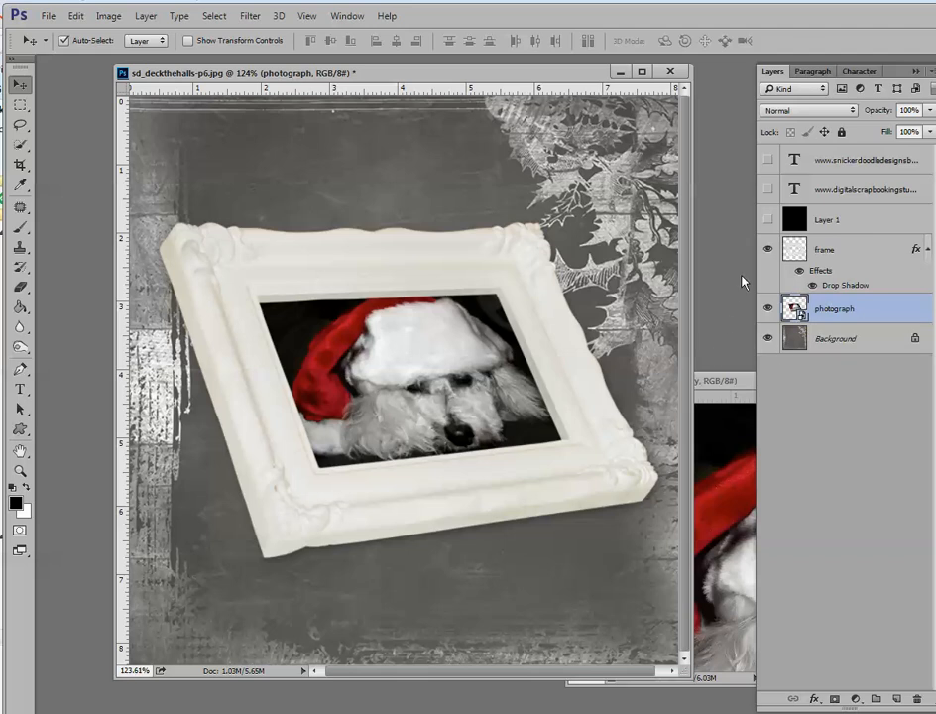
# Step: Briefly hide the frame layer and show it again to check the replaced photo's skewed shape
pyautogui.click(768, 250)
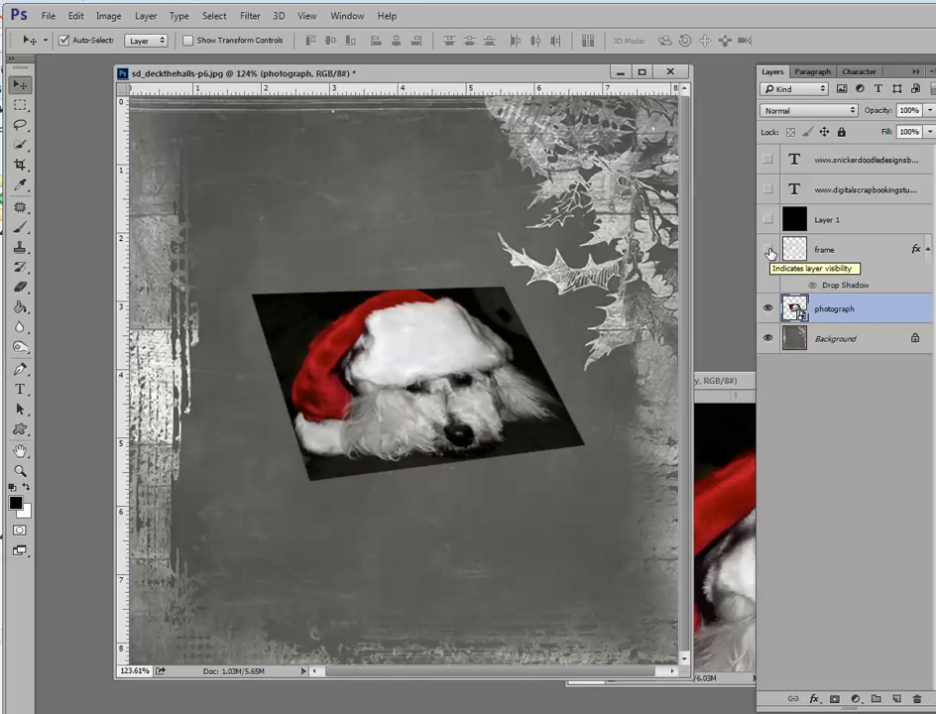
pyautogui.click(769, 250)
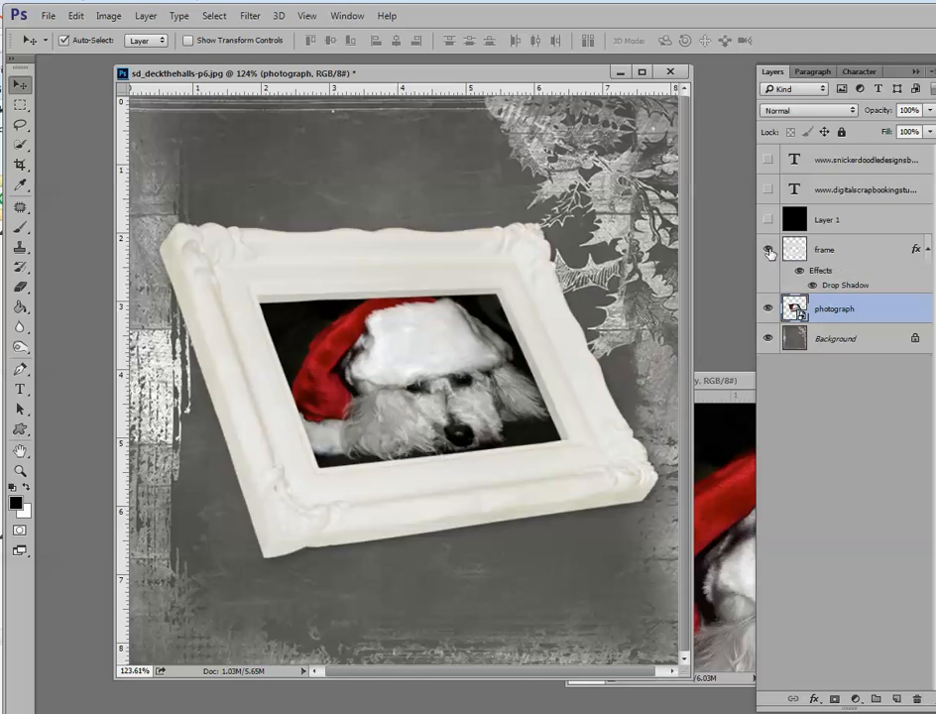